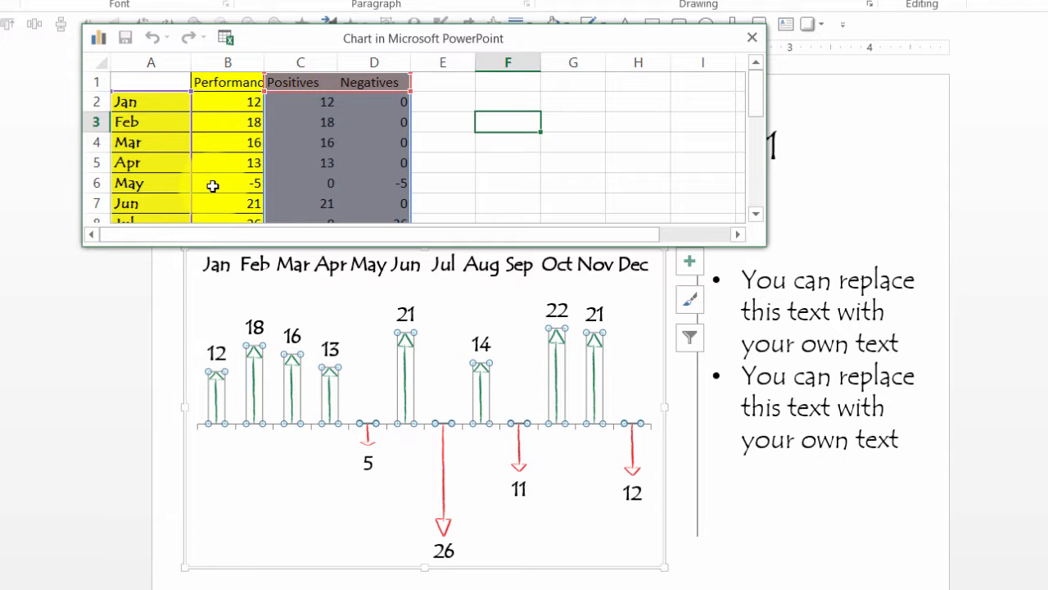
left_click_drag(232, 102, 244, 159)
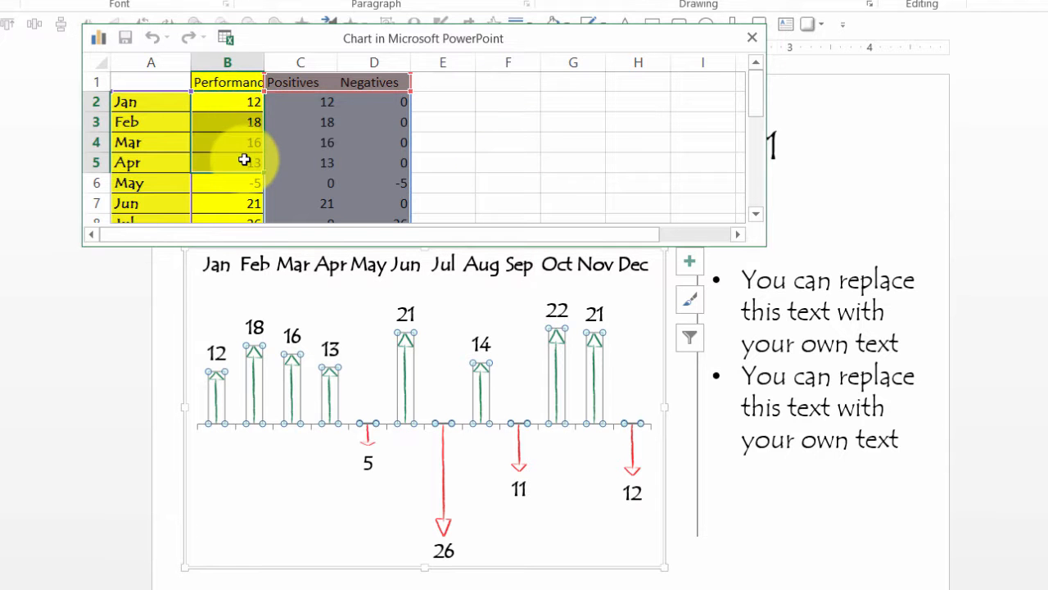
left_click(232, 184)
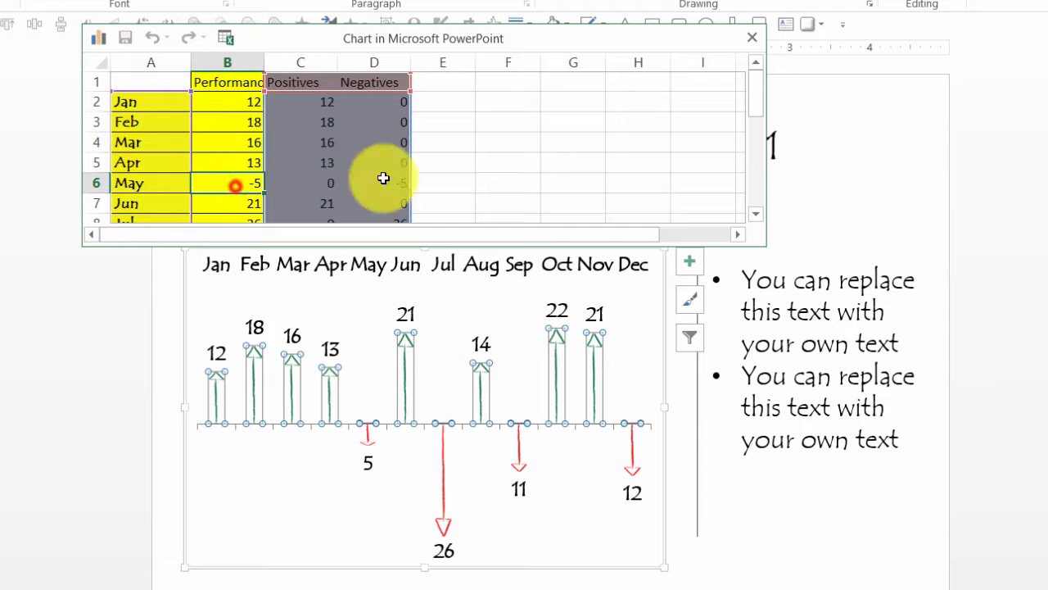
mouse_move(751, 100)
left_mouse_down()
mouse_move(754, 114)
mouse_move(757, 94)
left_mouse_up()
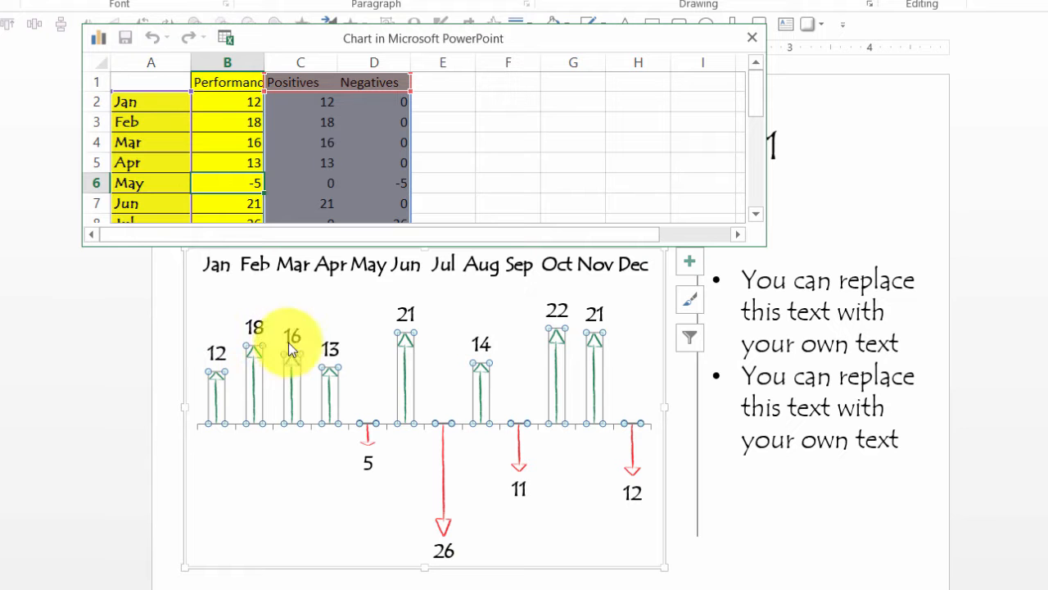
left_click(525, 141)
Step: Set January's Performance value to 5 in the data of the Conditional column chart 1
left_click(238, 105)
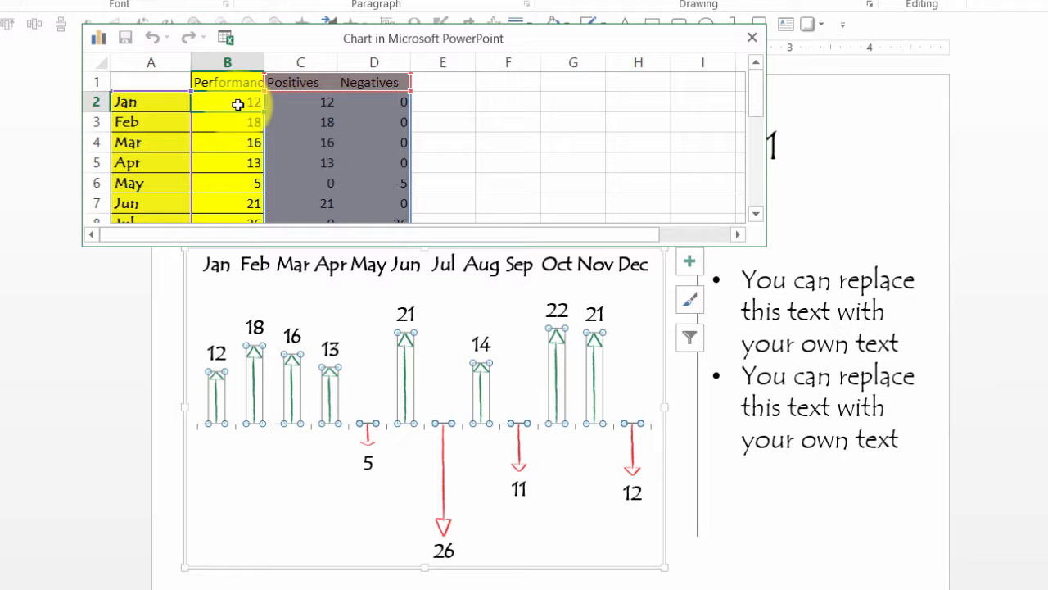
type("5")
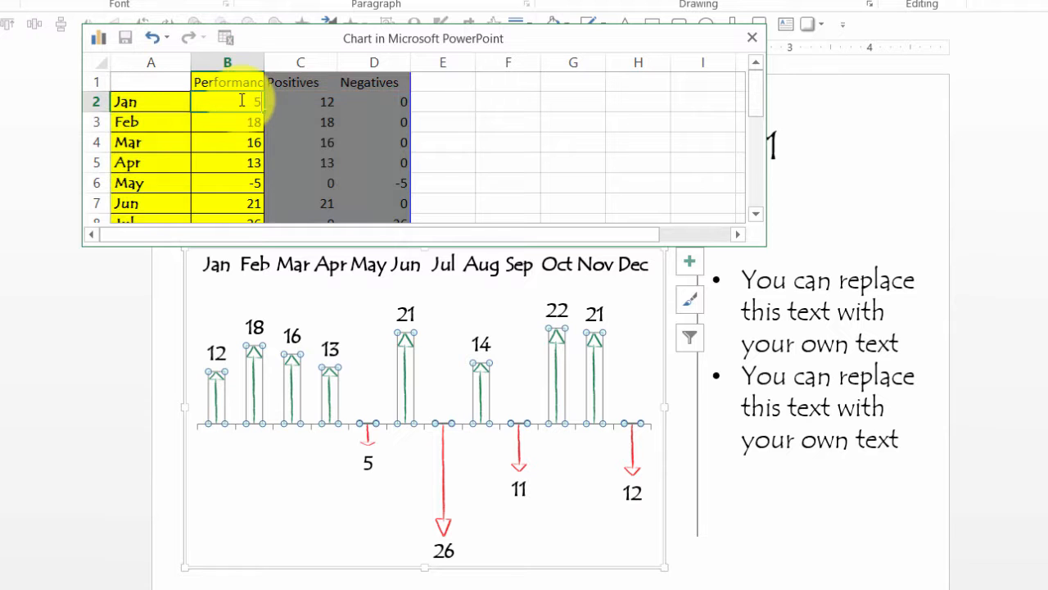
left_click(498, 123)
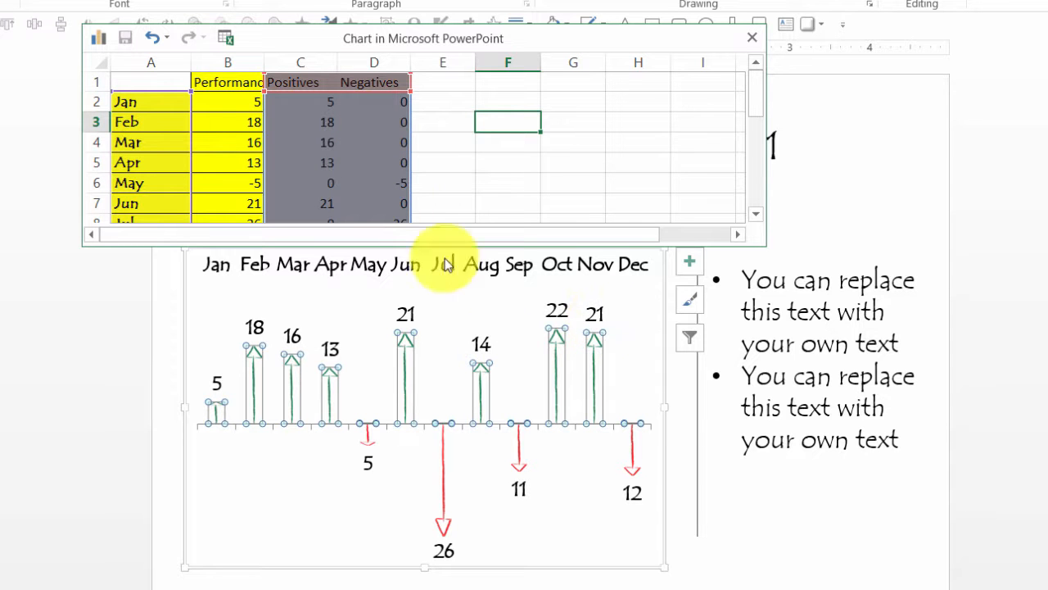
Step: Set January's Performance value to -12 in the data of the Conditional column chart 1 and close the data sheet
left_click(240, 102)
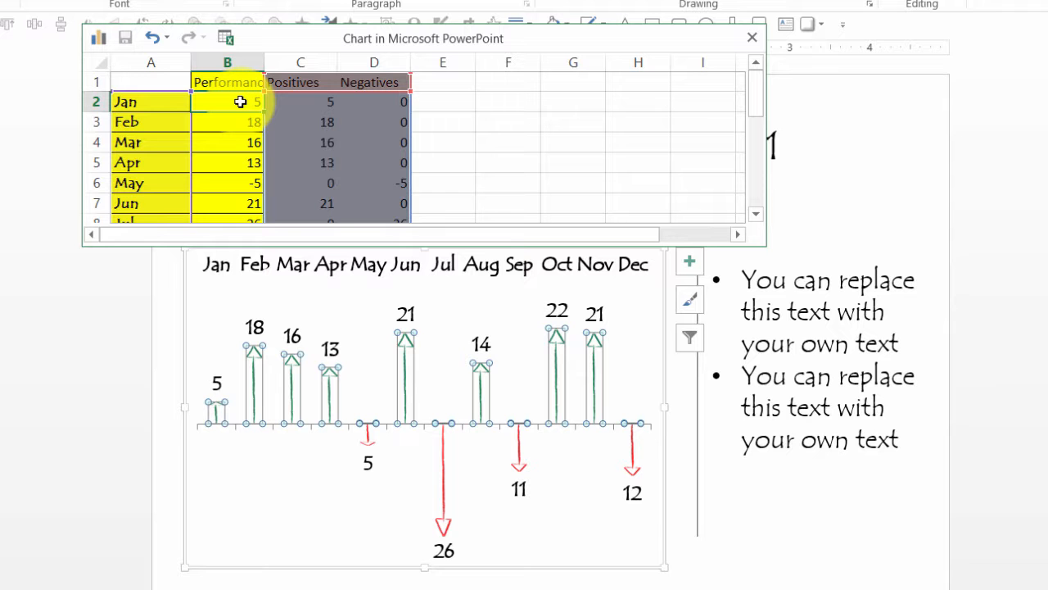
type("-")
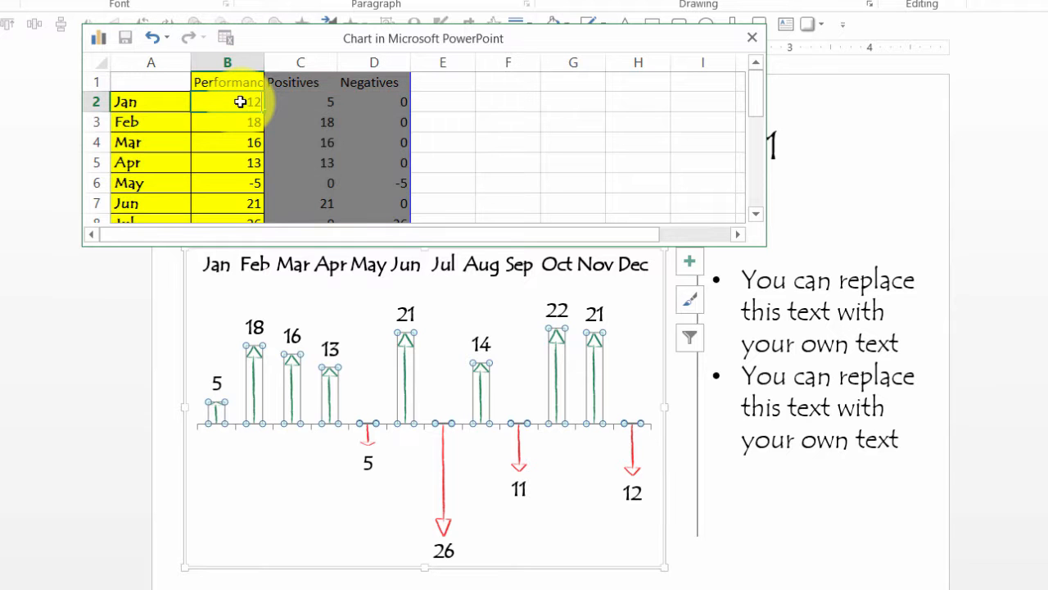
type("12")
left_click(568, 114)
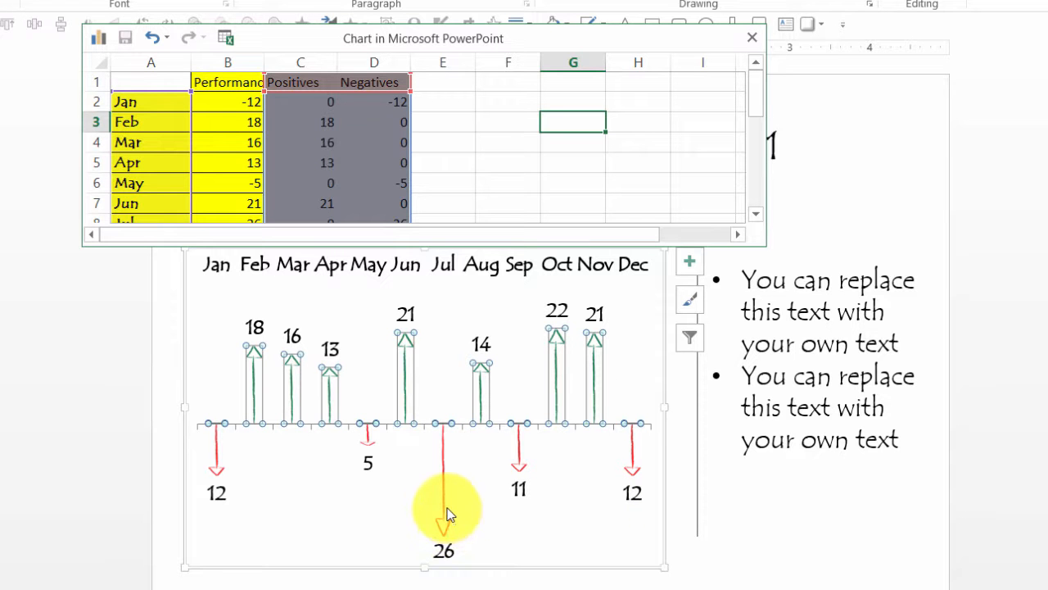
left_click(537, 539)
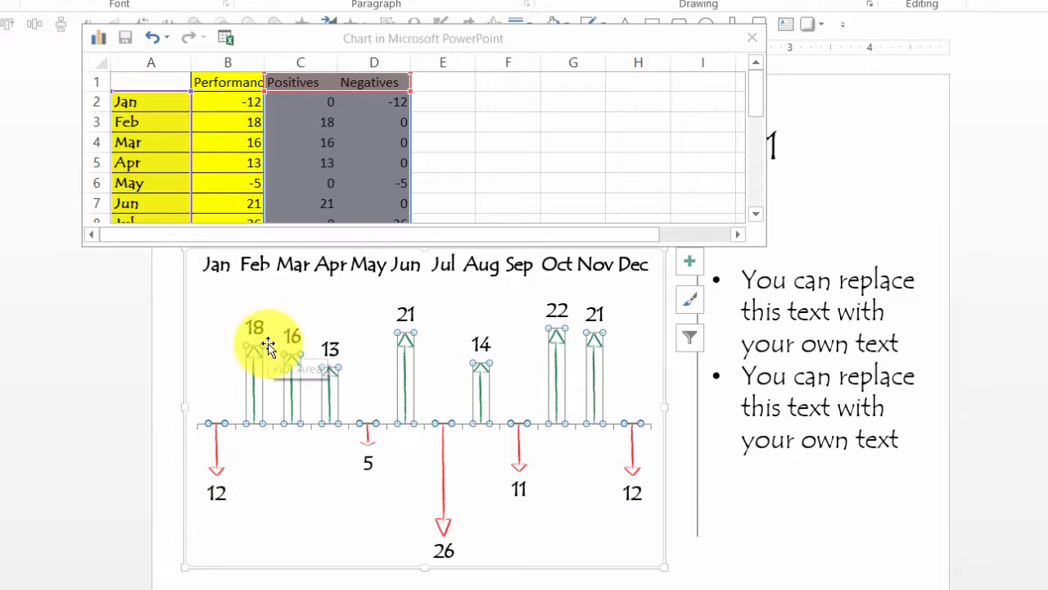
left_click(284, 519)
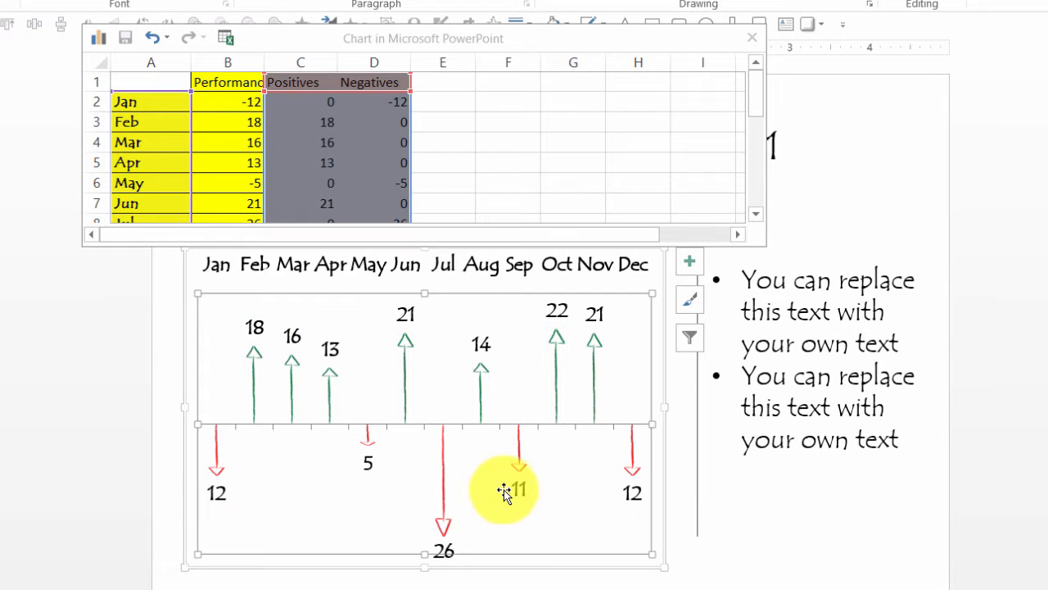
left_click(754, 38)
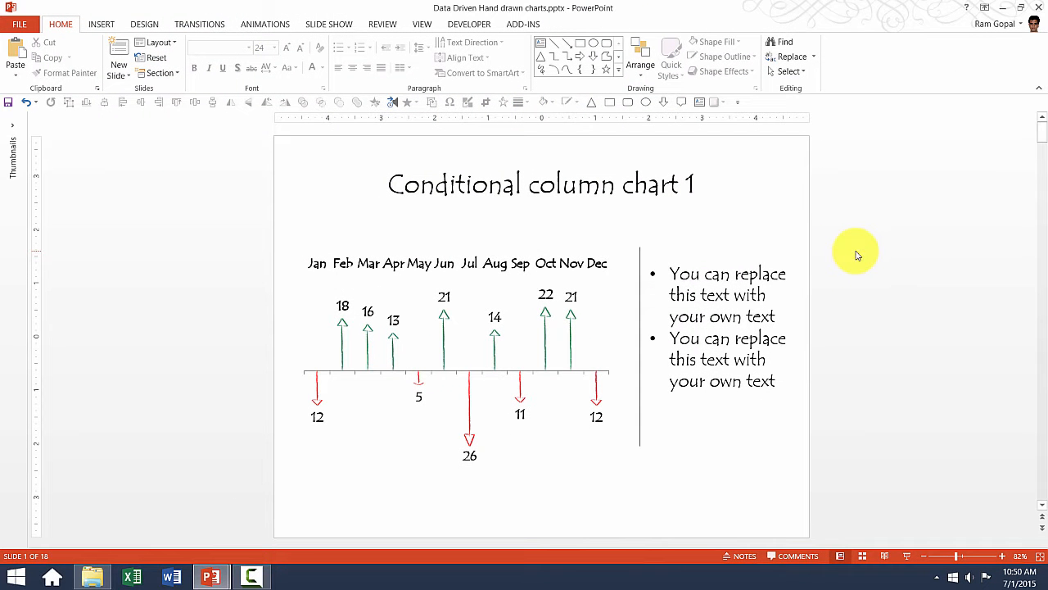
Step: In the chart data of the Conditional column chart 2 slide, set February's Performance value to -18 and close the data sheet
scroll(856, 256, "down", 1)
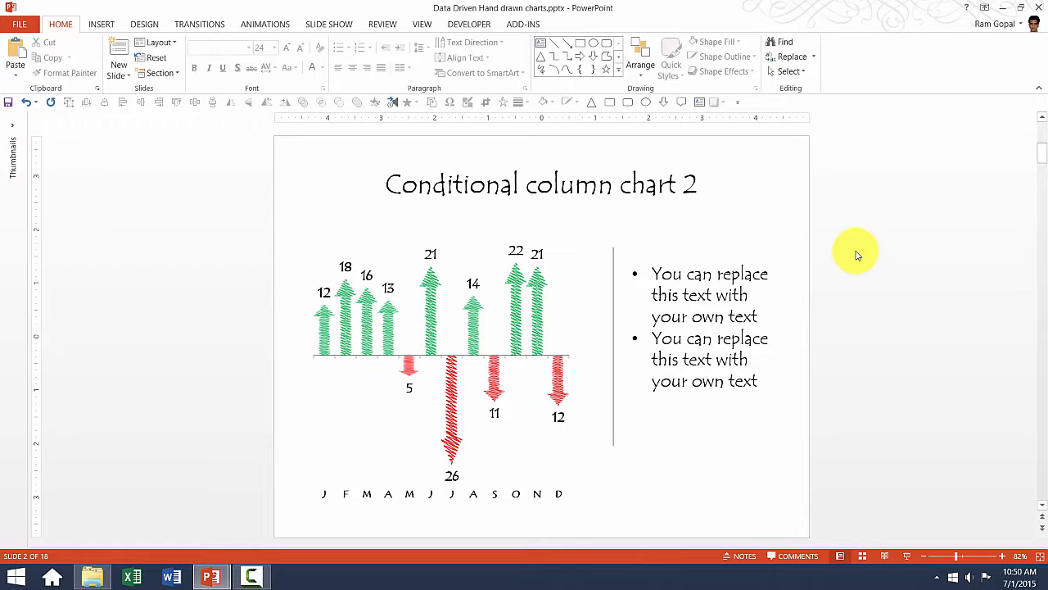
left_click(514, 282)
right_click(519, 282)
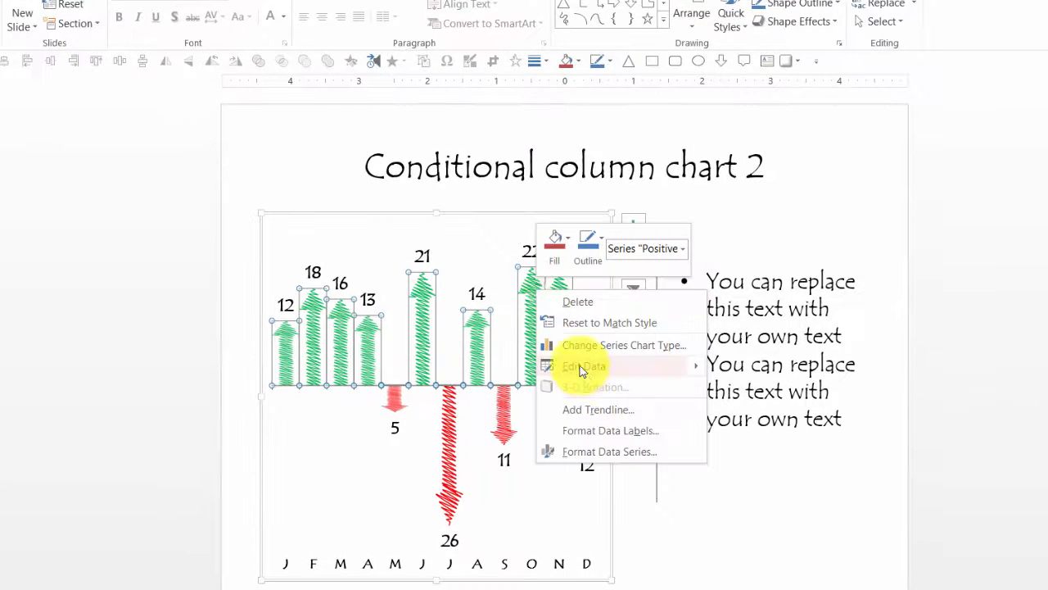
left_click(582, 367)
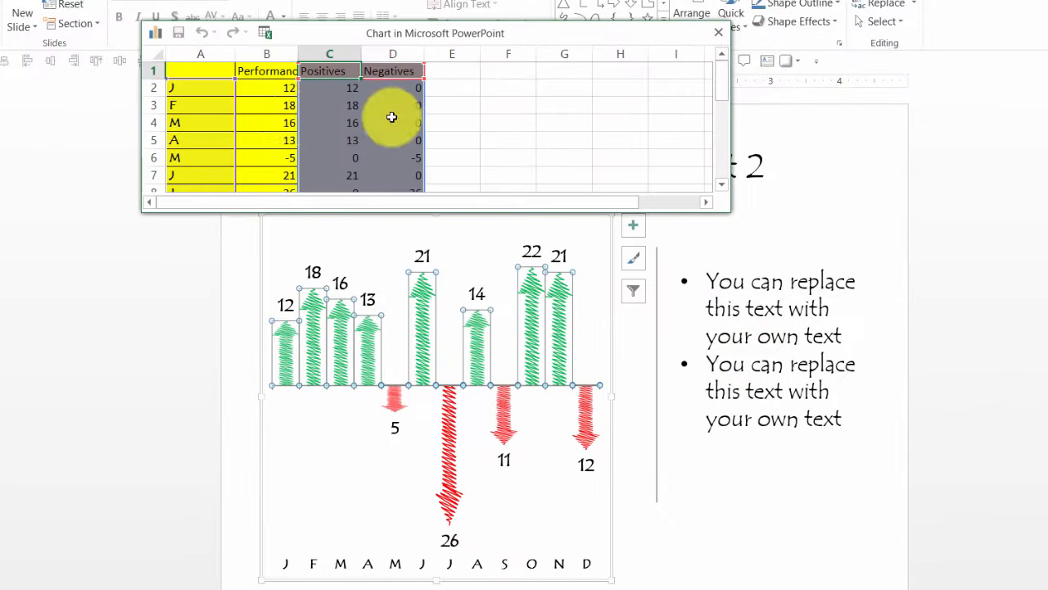
left_click(287, 108)
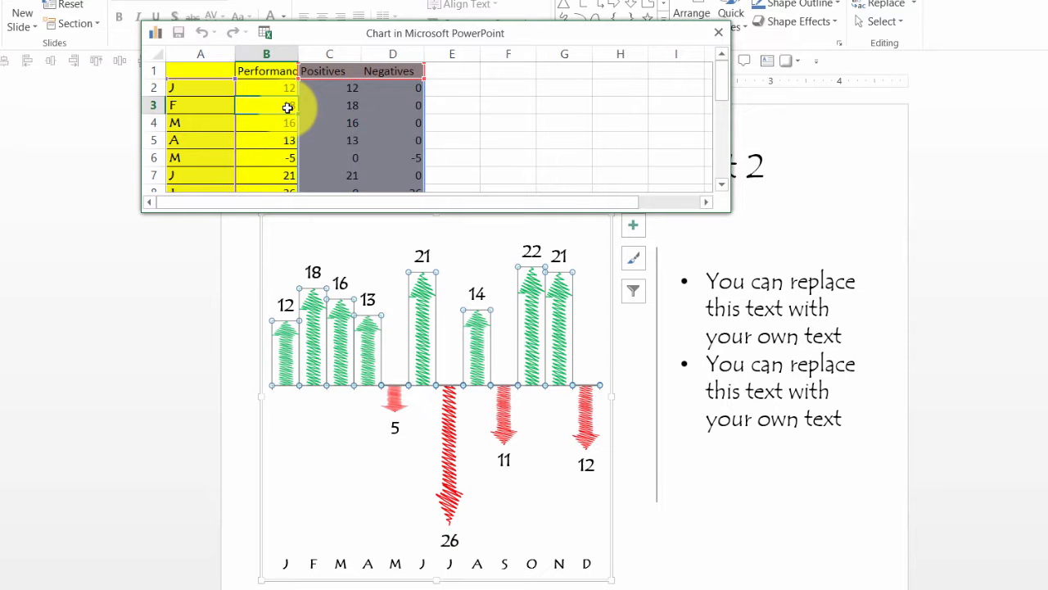
key("Delete")
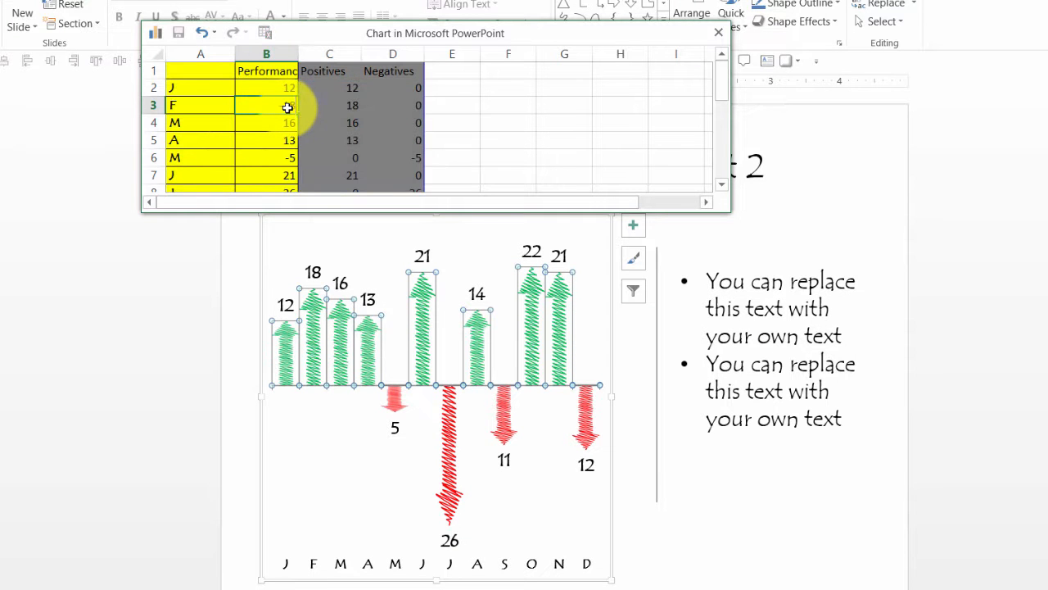
type("-18")
left_click(620, 157)
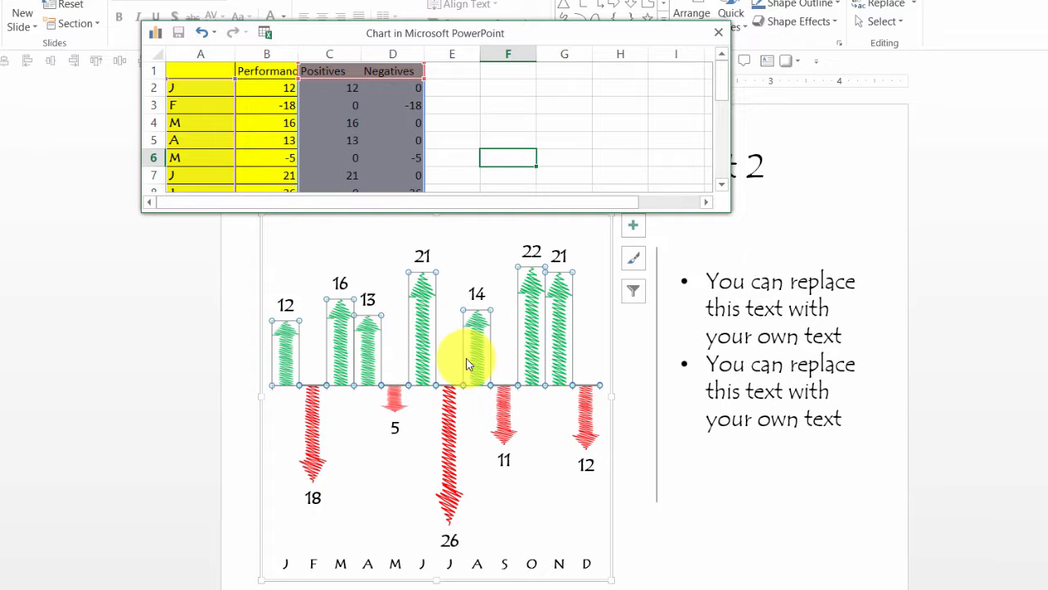
left_click(719, 34)
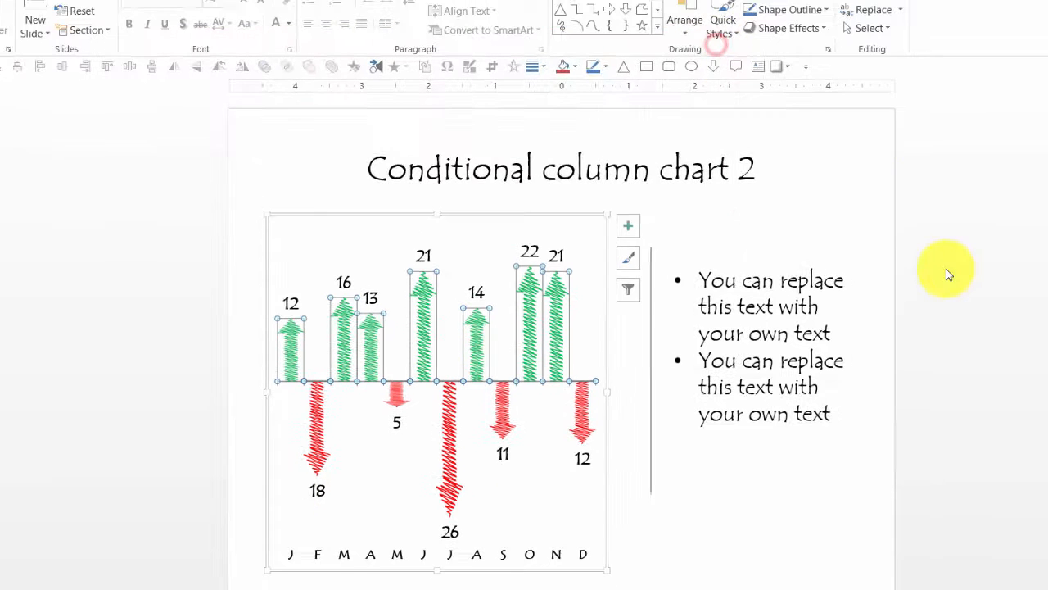
left_click(947, 274)
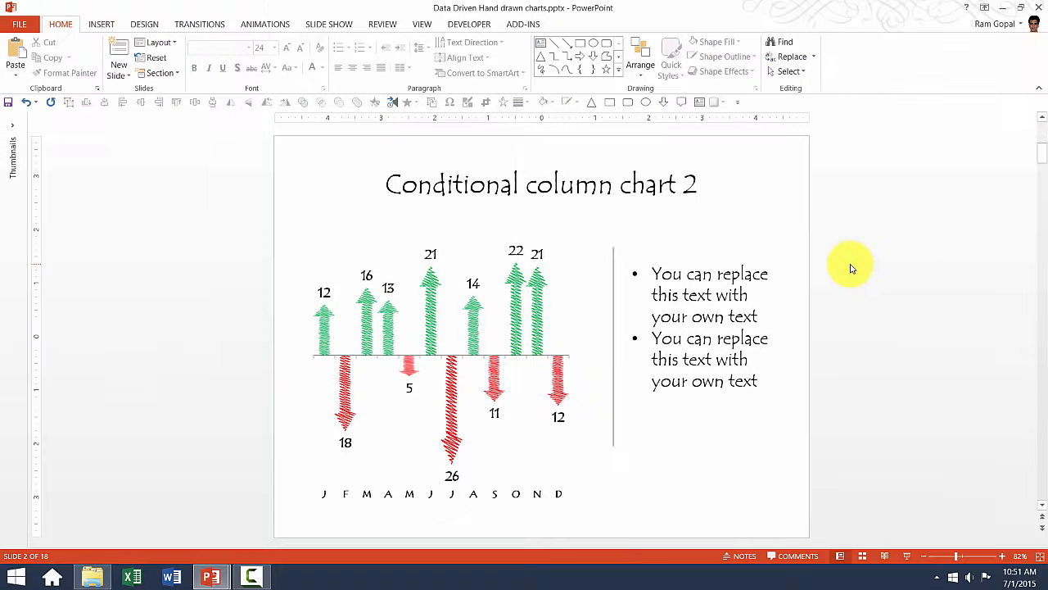
Step: In the chart data of the Lowest Number Highlighted slide, set Item 3's Performance value to 15
scroll(852, 268, "down", 1)
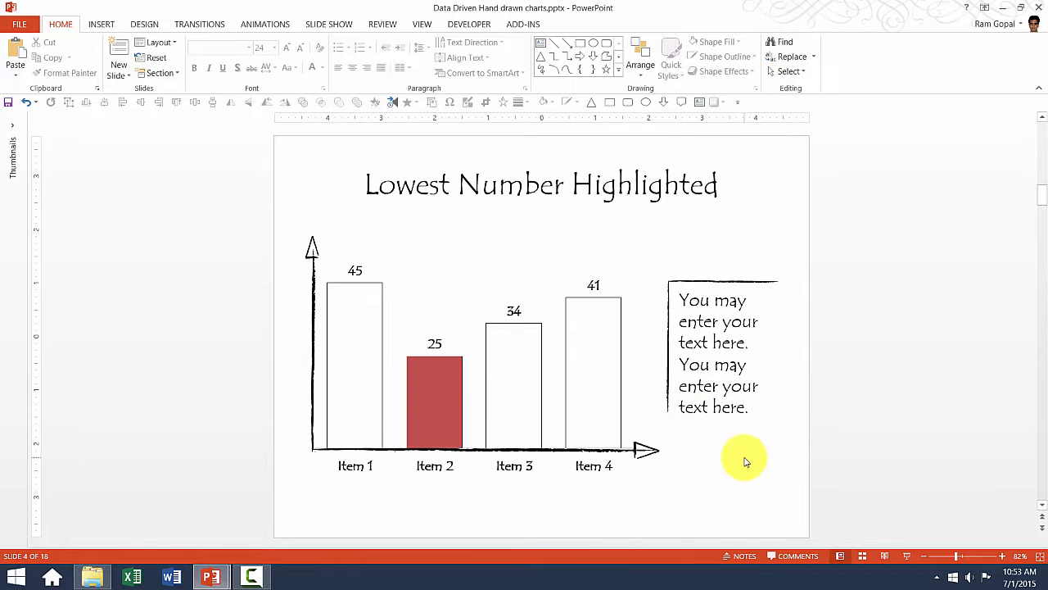
mouse_move(571, 423)
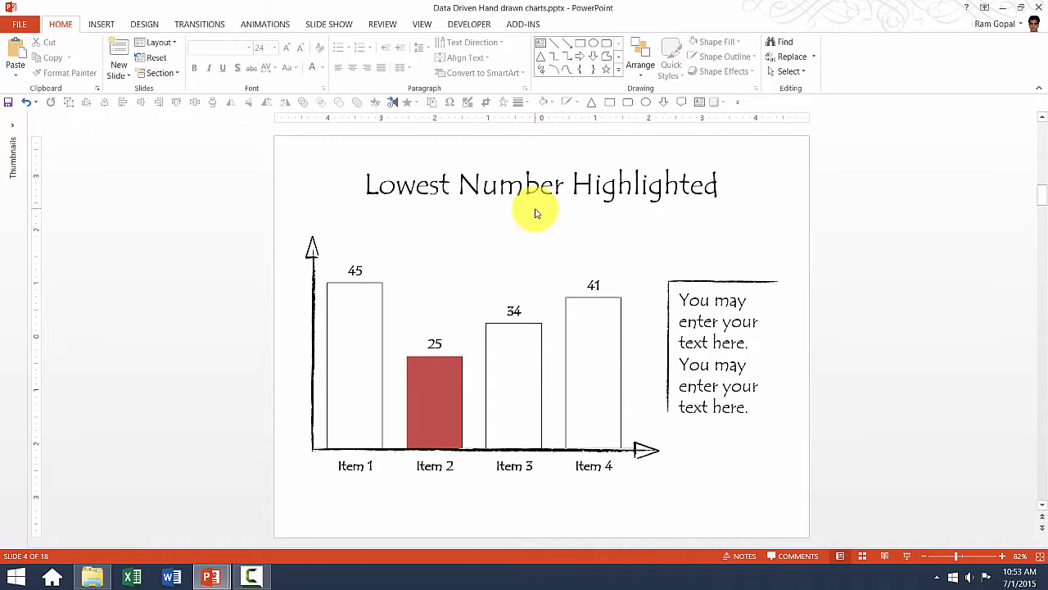
left_click(519, 344)
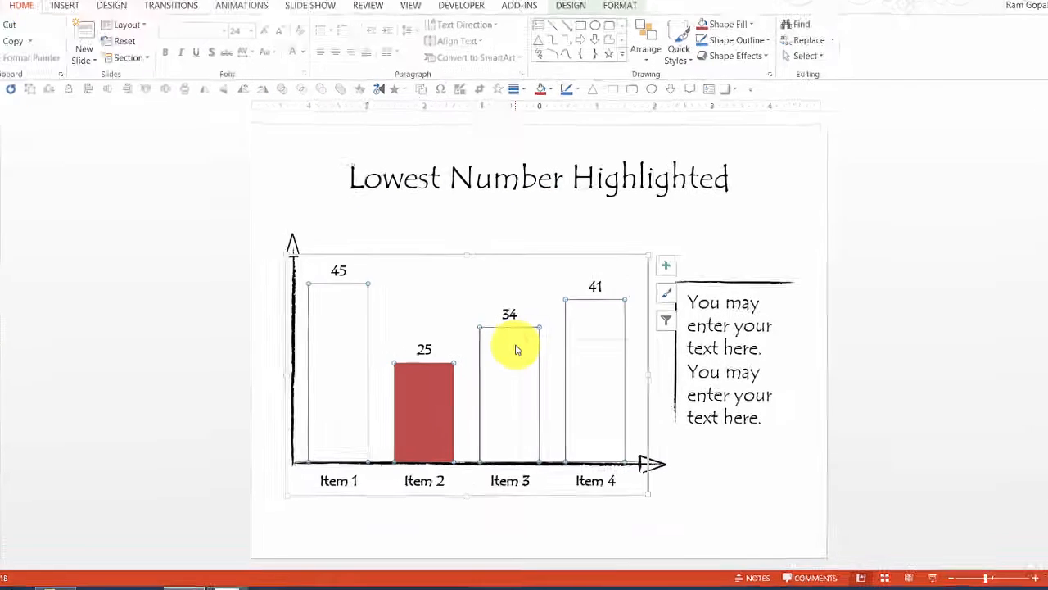
right_click(519, 343)
mouse_move(566, 443)
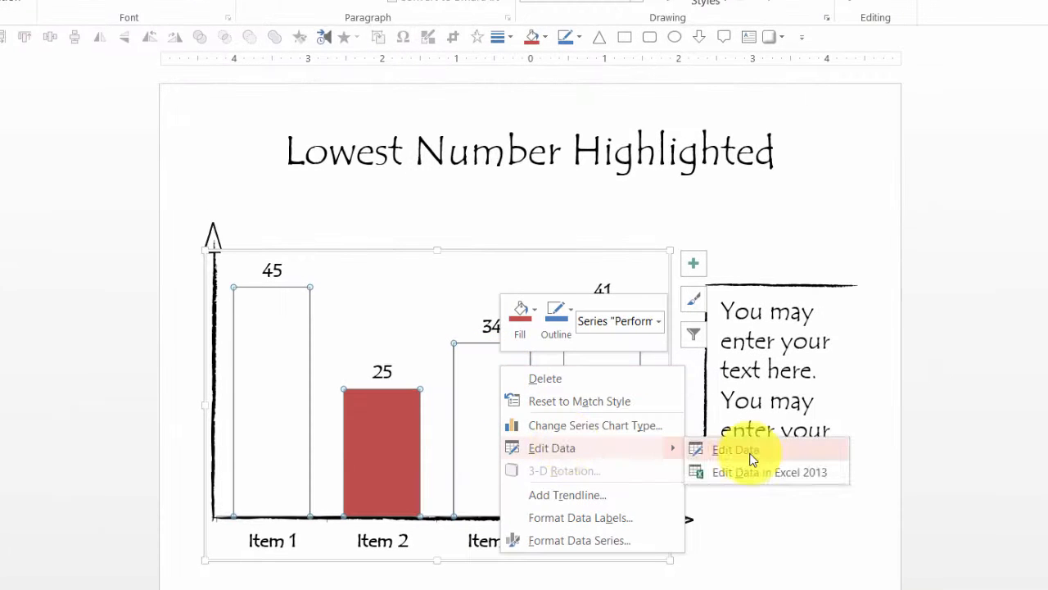
left_click(720, 450)
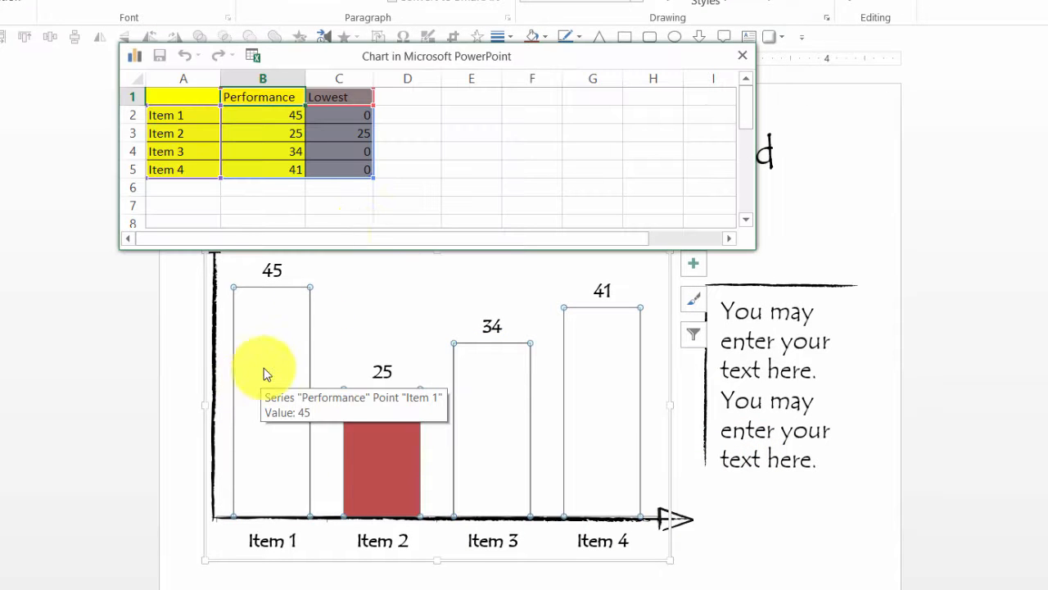
left_click(260, 154)
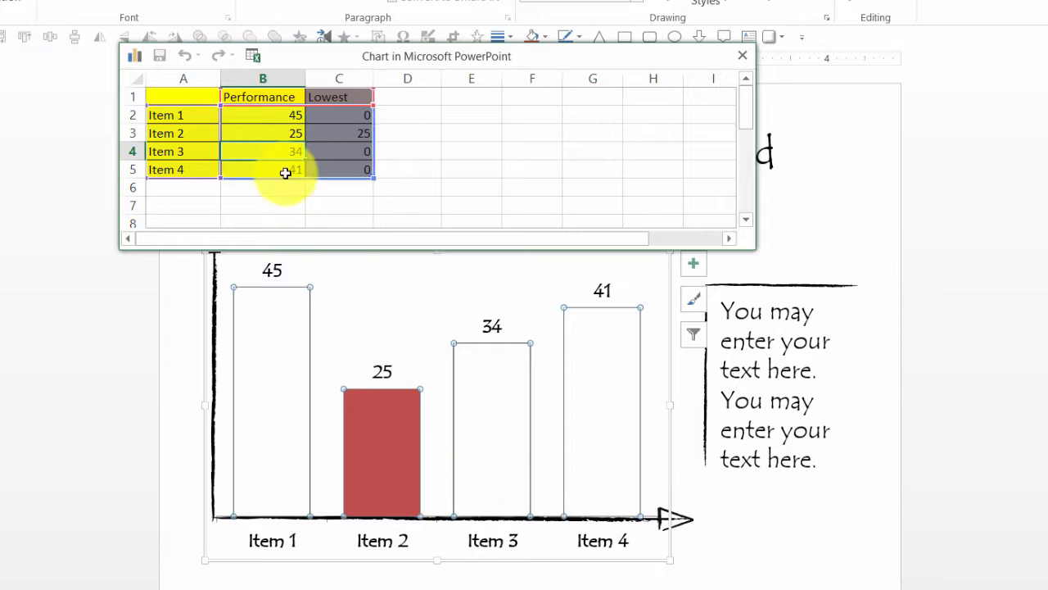
type("15")
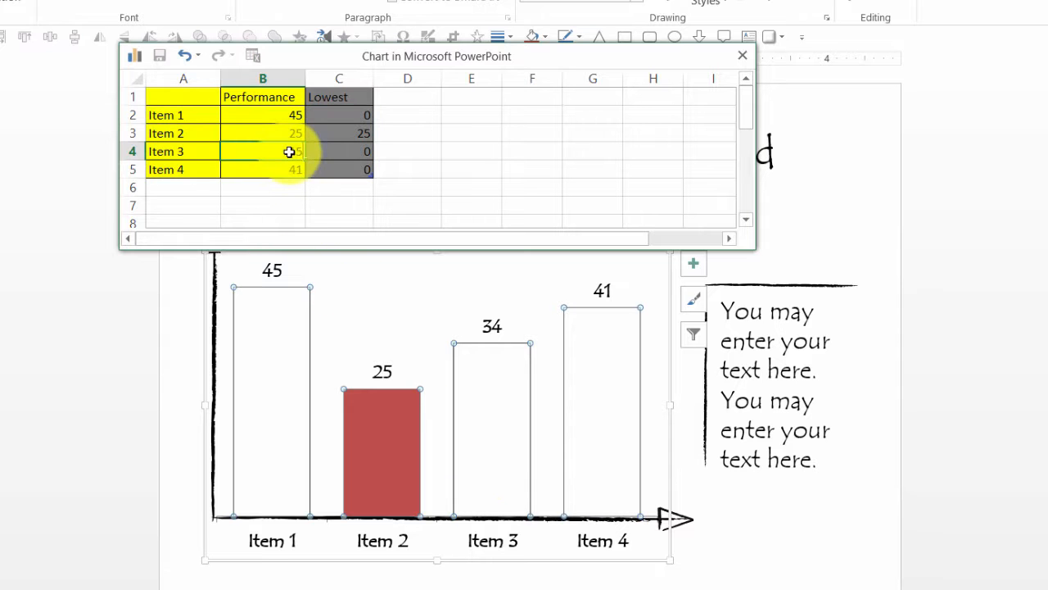
left_click(494, 137)
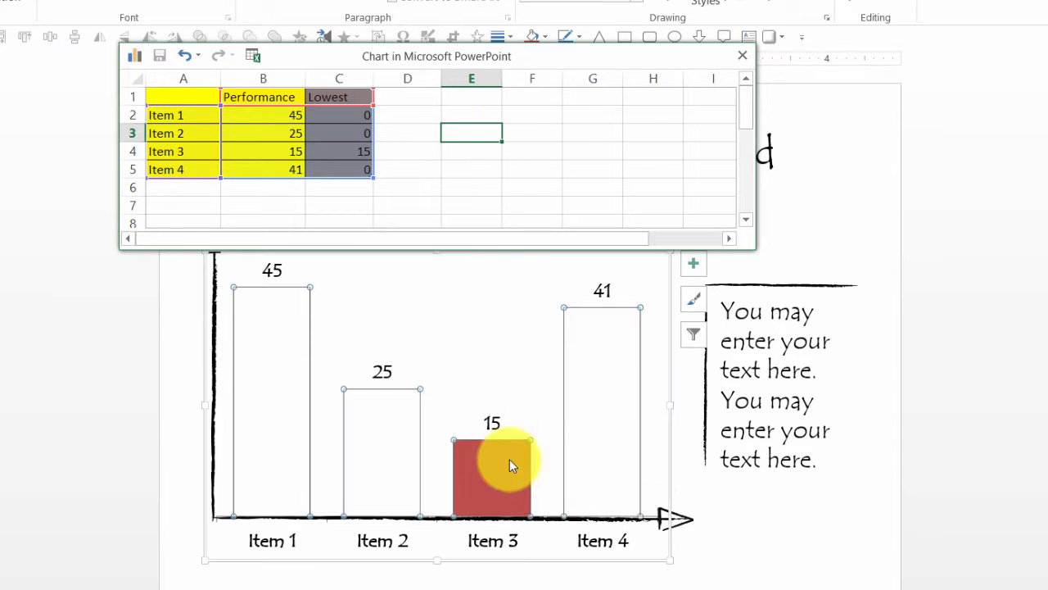
Step: Add a row "Item 5" with Performance value 6 below Item 4 in the chart data and close the data sheet
mouse_move(507, 466)
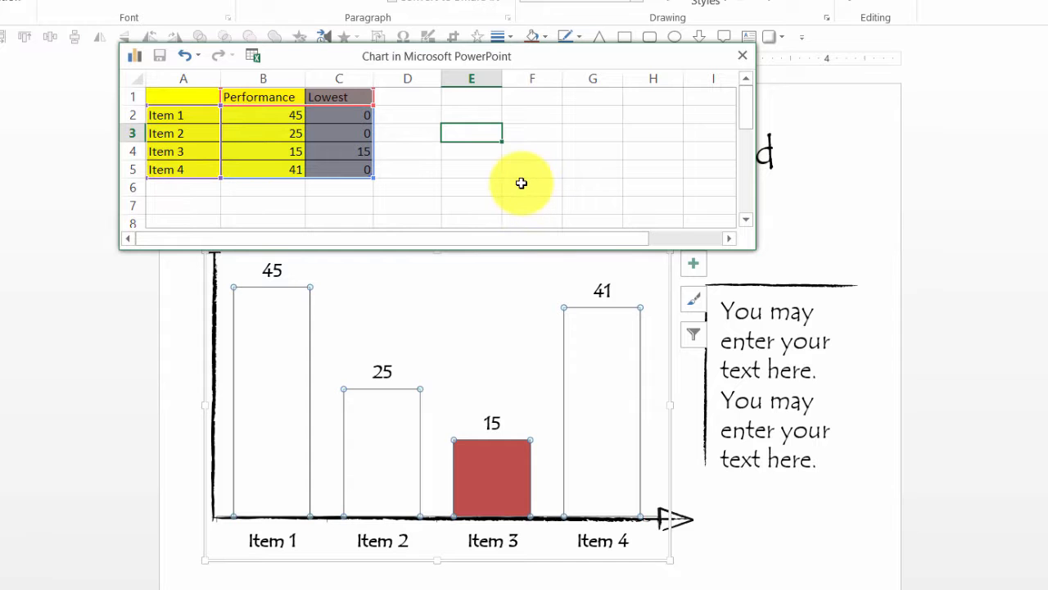
left_click(154, 187)
type("Item 5")
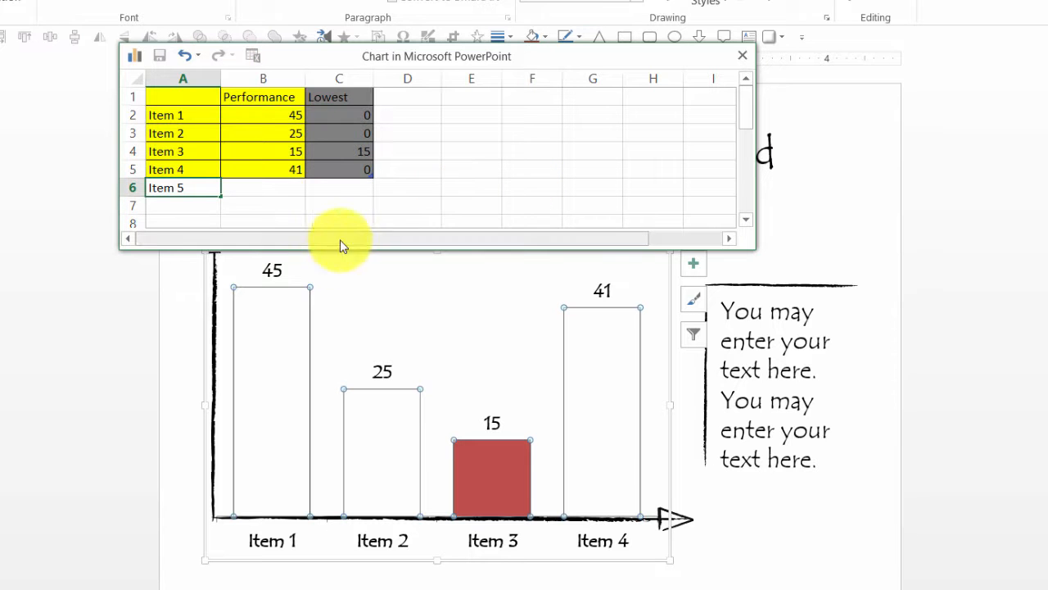
left_click(272, 187)
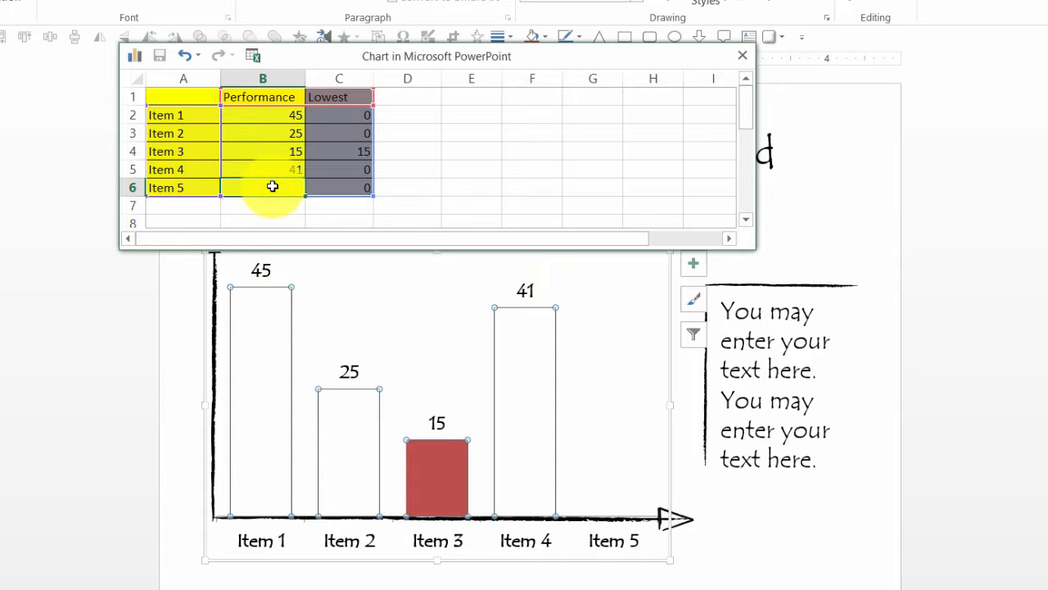
type("6")
left_click(481, 171)
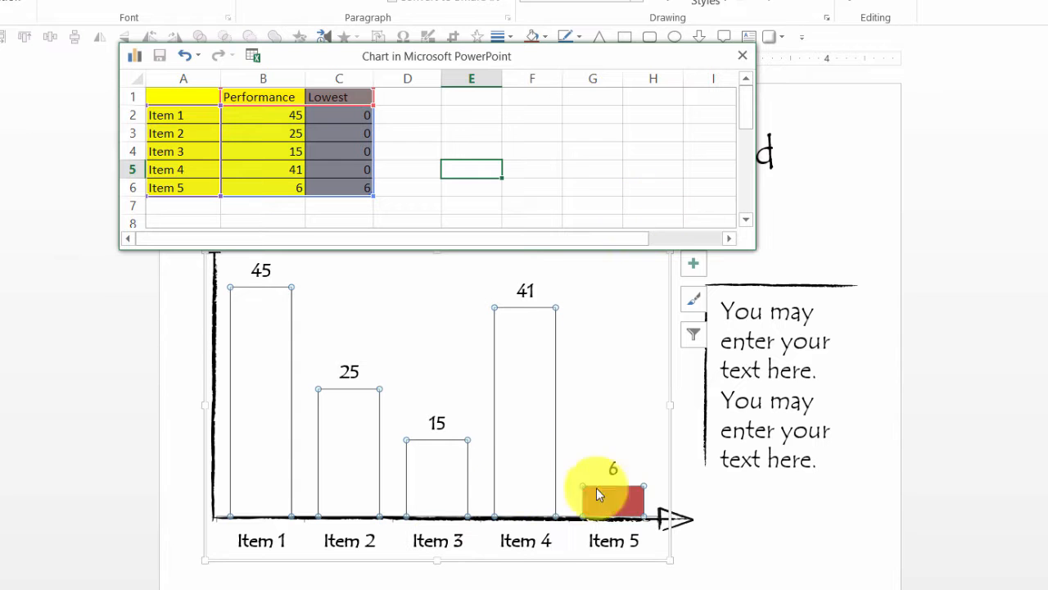
left_click(573, 147)
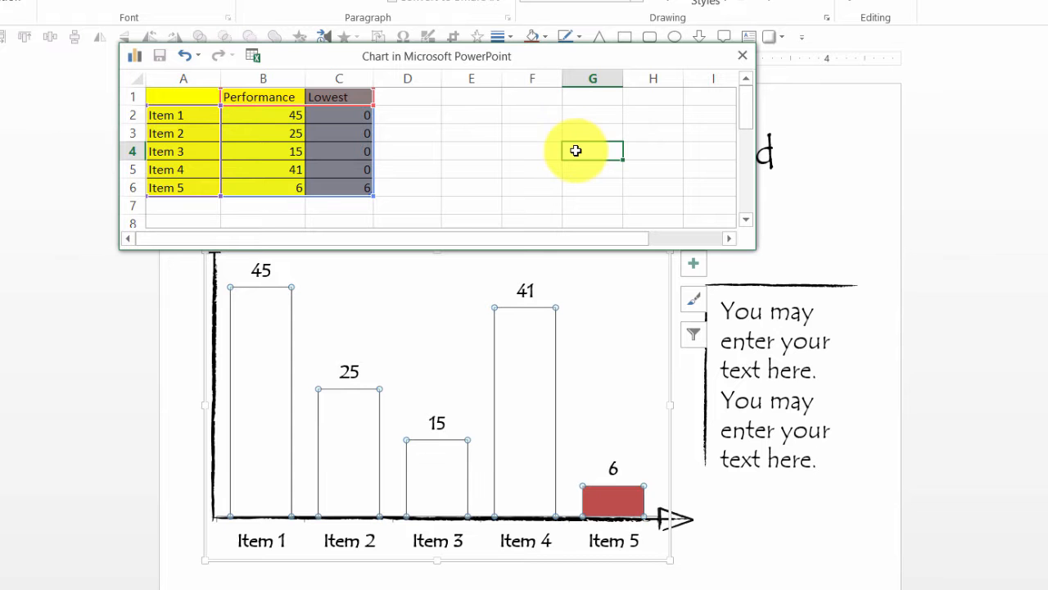
left_click(745, 57)
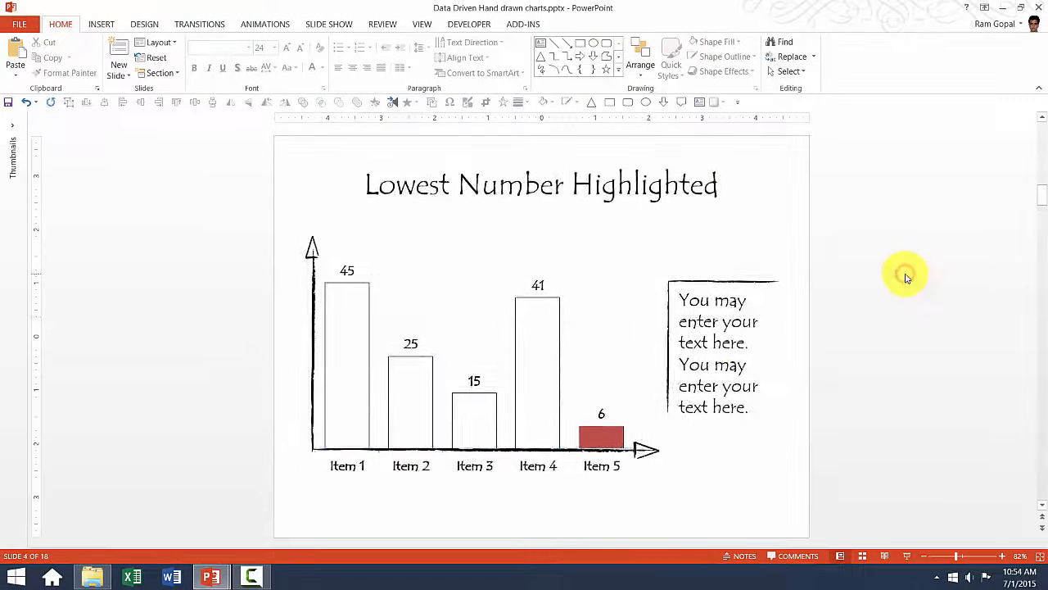
Step: Go to the "Sales and Profits quarter wise - dual axis" slide and select the chart's plot area
scroll(905, 277, "down", 1)
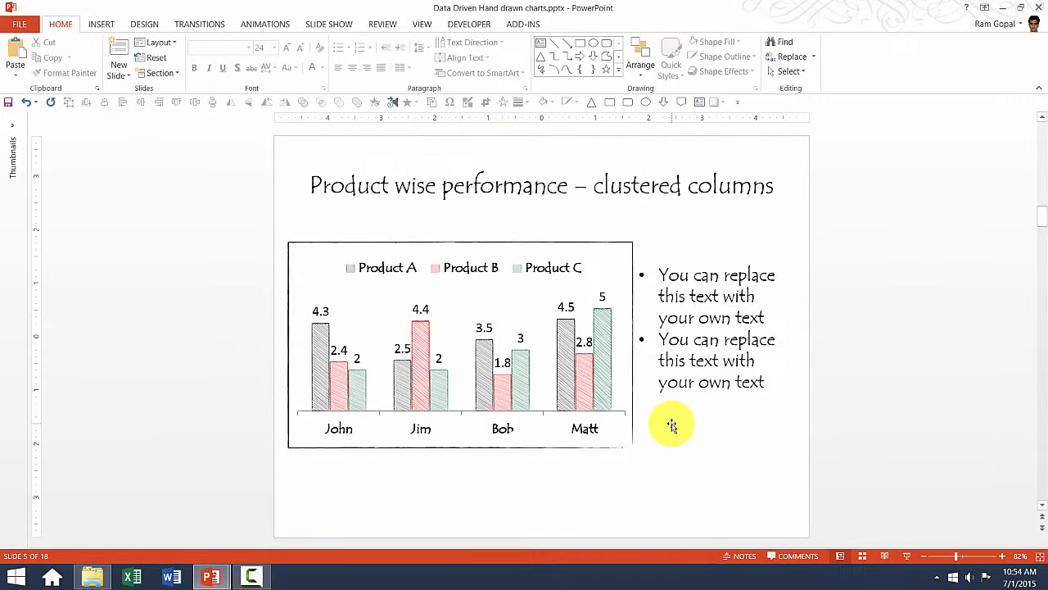
scroll(672, 425, "down", 1)
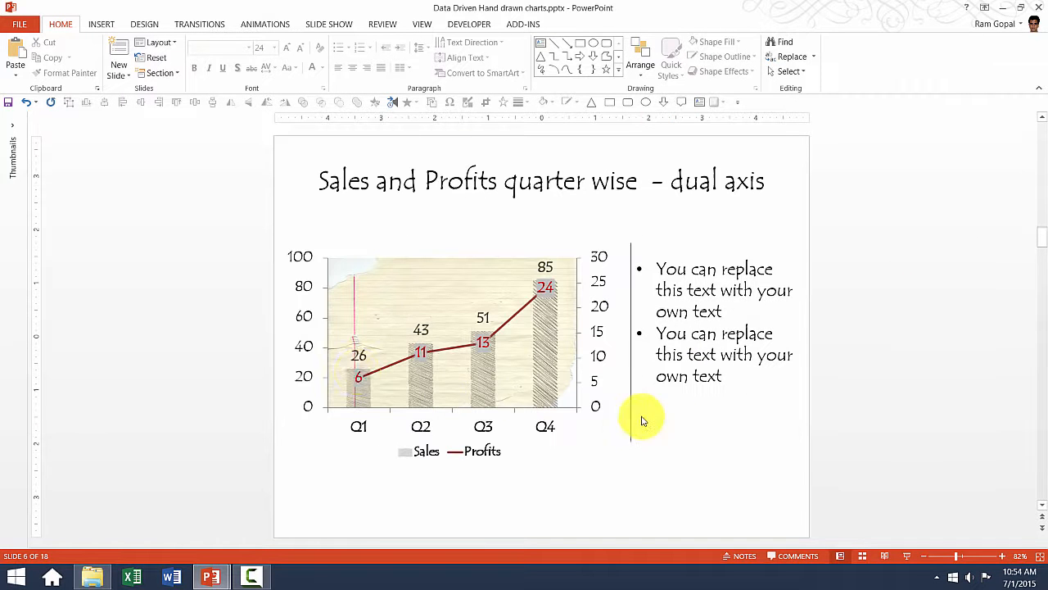
left_click(349, 274)
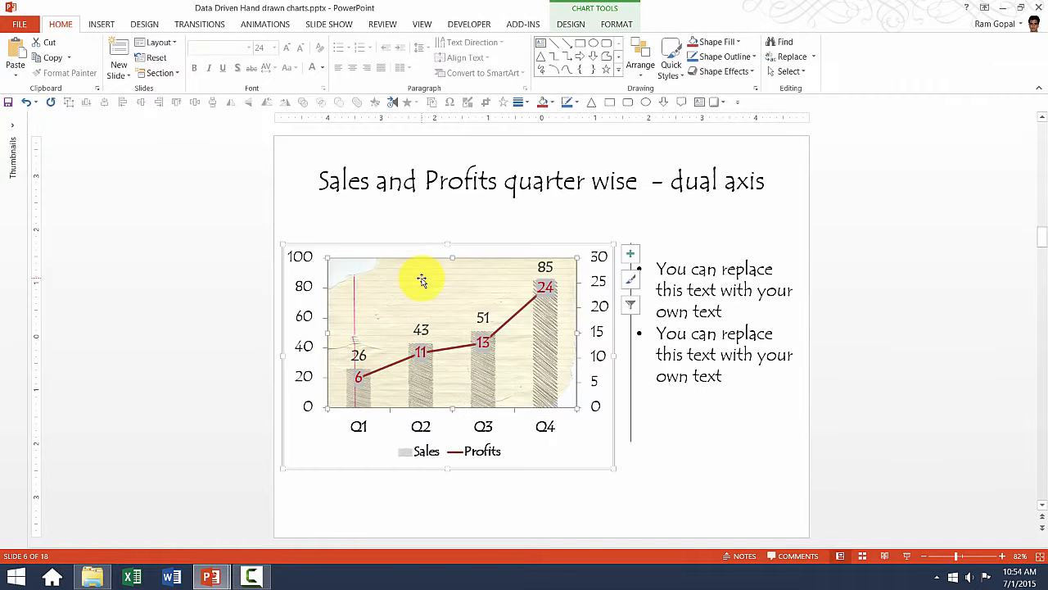